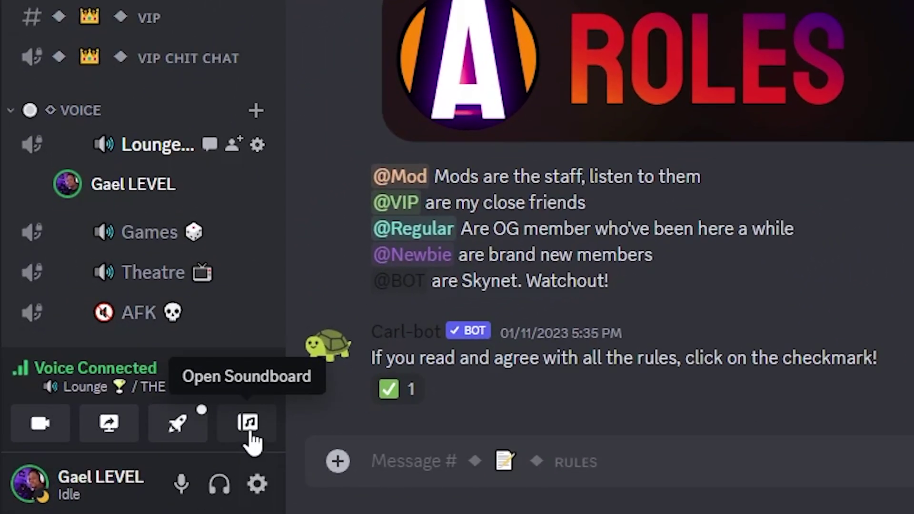
Step: Open the soundboard from the voice panel and scroll through each server's sound sections
{"action": "left_click", "coordinate": [249, 431]}
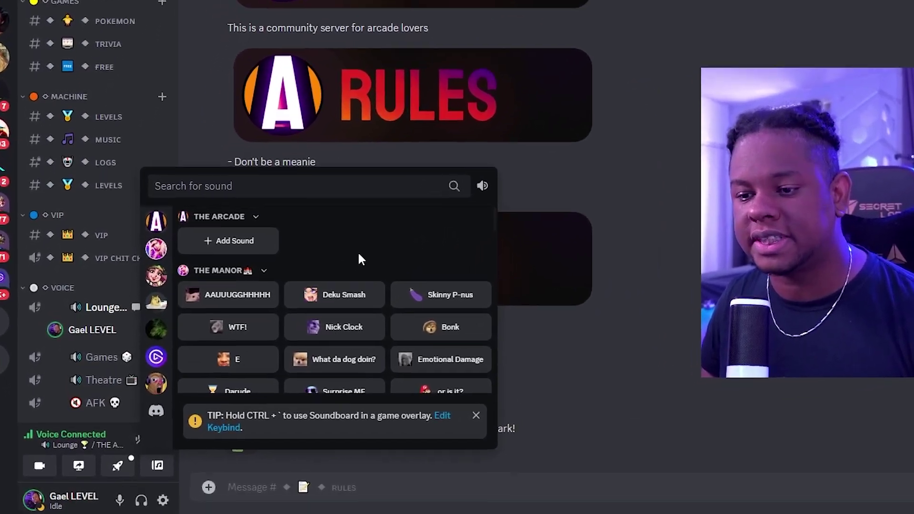
{"action": "scroll", "coordinate": [276, 330], "scroll_direction": "down", "scroll_amount": 2}
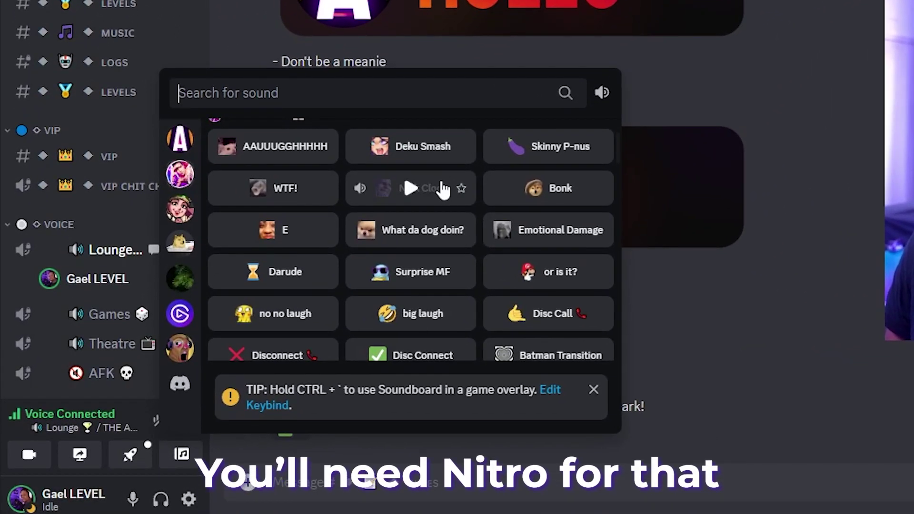
{"action": "scroll", "coordinate": [446, 187], "scroll_direction": "down", "scroll_amount": 2}
{"action": "scroll", "coordinate": [450, 186], "scroll_direction": "down", "scroll_amount": 5}
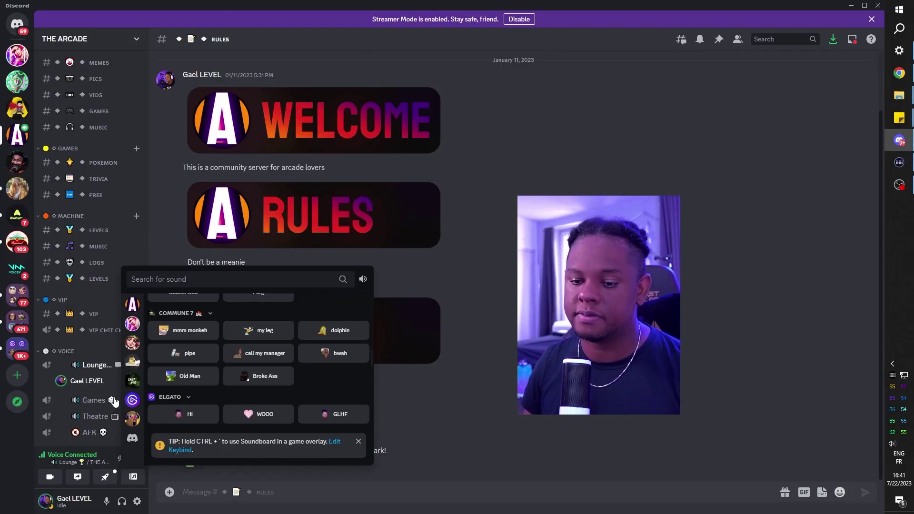
Step: Switch to the Lounge call view and open its soundboard, scrolling down and back up
{"action": "left_click", "coordinate": [95, 365]}
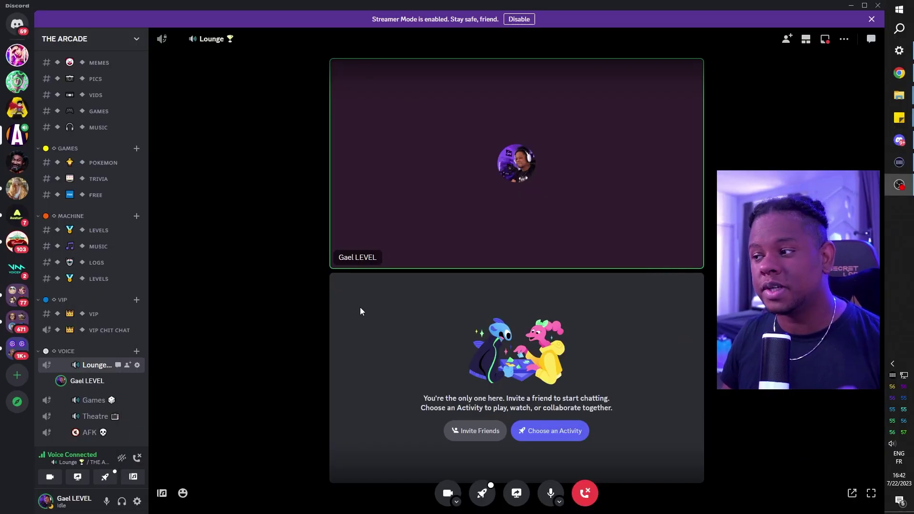
{"action": "left_click", "coordinate": [183, 494]}
{"action": "left_click", "coordinate": [162, 493]}
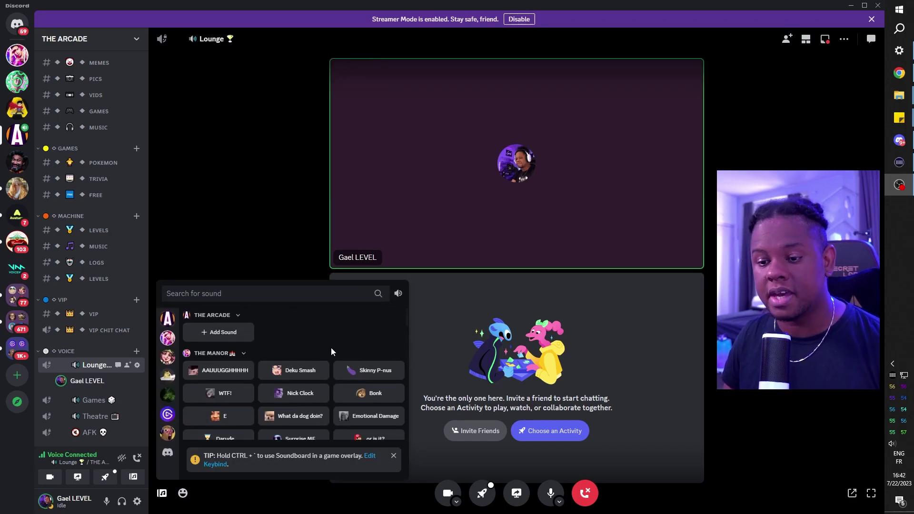
{"action": "scroll", "coordinate": [331, 350], "scroll_direction": "down", "scroll_amount": 1}
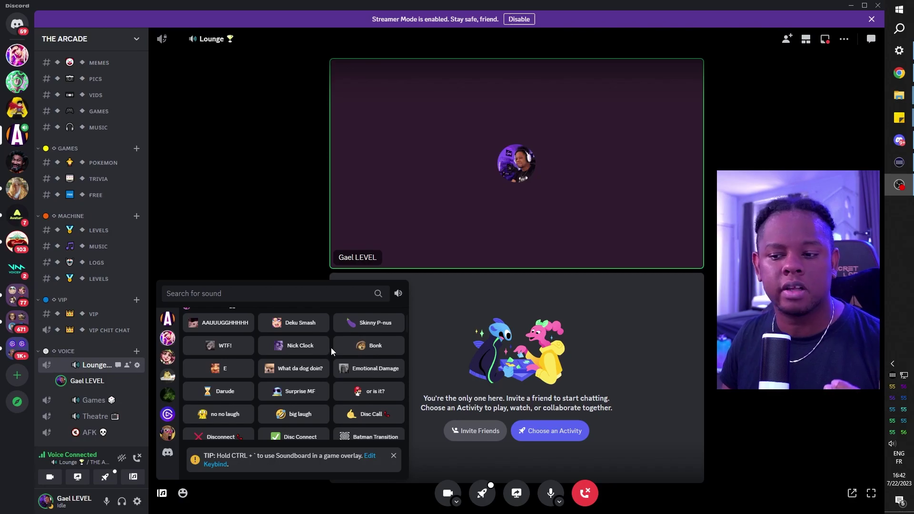
{"action": "scroll", "coordinate": [219, 373], "scroll_direction": "up", "scroll_amount": 1}
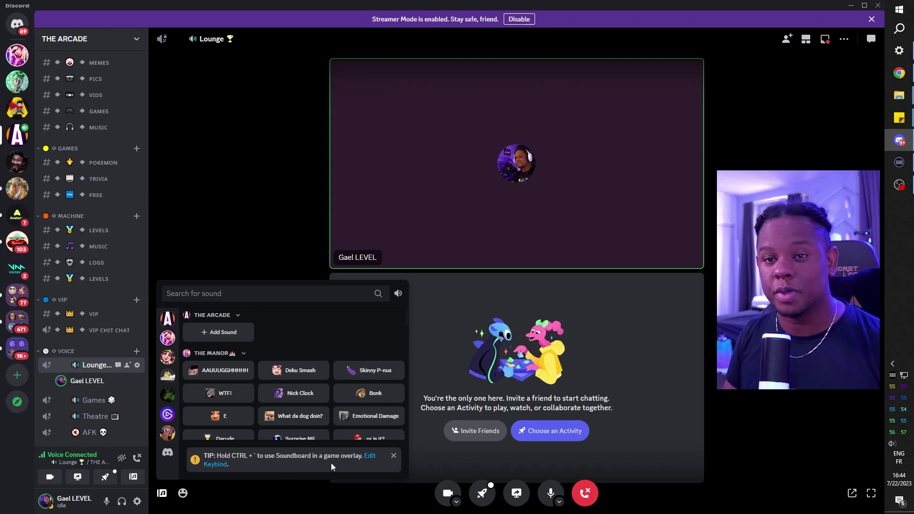
Step: Play Bonk and E in the call, then preview 'or is it?' and star it as a favorite
{"action": "left_click", "coordinate": [369, 399]}
{"action": "scroll", "coordinate": [218, 372], "scroll_direction": "down", "scroll_amount": 1}
{"action": "left_click", "coordinate": [219, 369]}
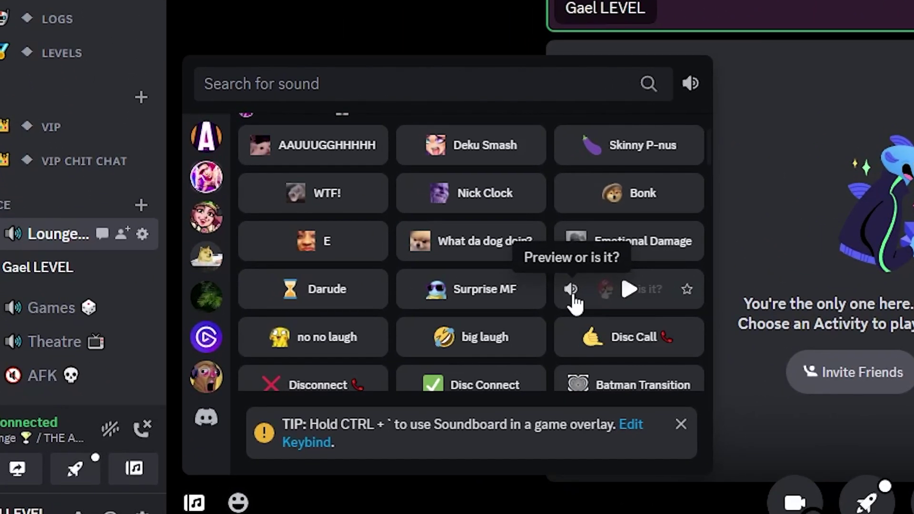
{"action": "left_click", "coordinate": [571, 292]}
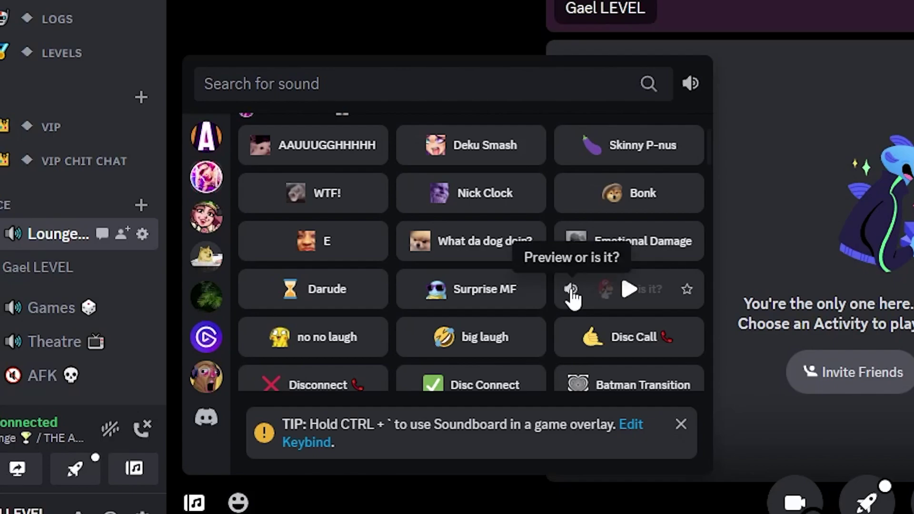
{"action": "left_click", "coordinate": [687, 291]}
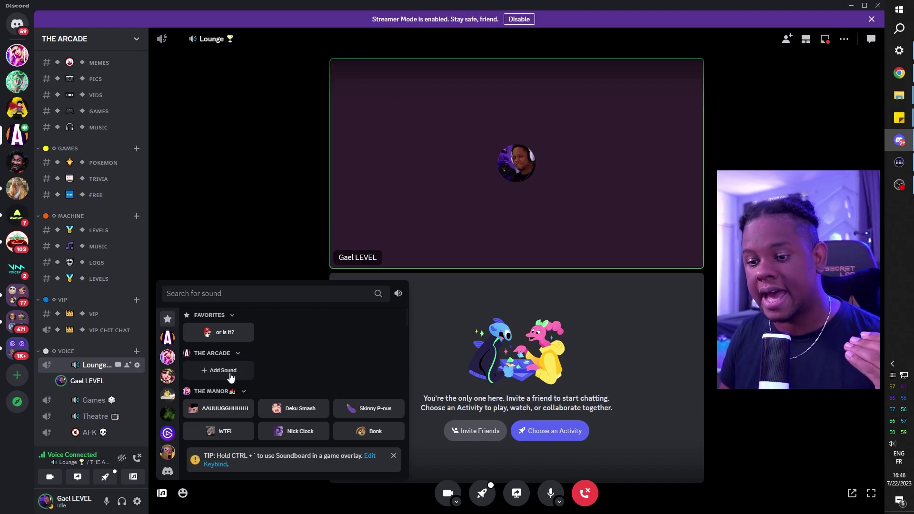
Step: Cancel the Add Sound form and go to THE ARCADE's Server Settings > Soundboard page
{"action": "left_click", "coordinate": [230, 375]}
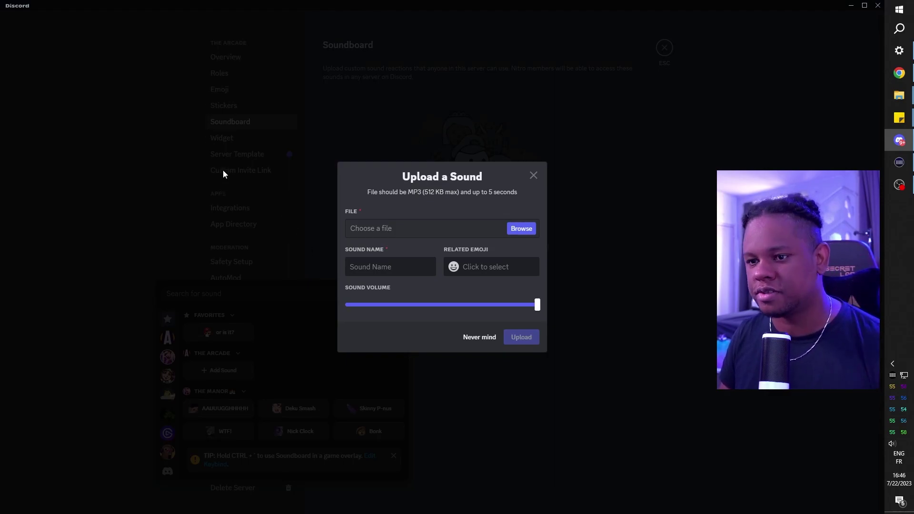
{"action": "left_click", "coordinate": [533, 175]}
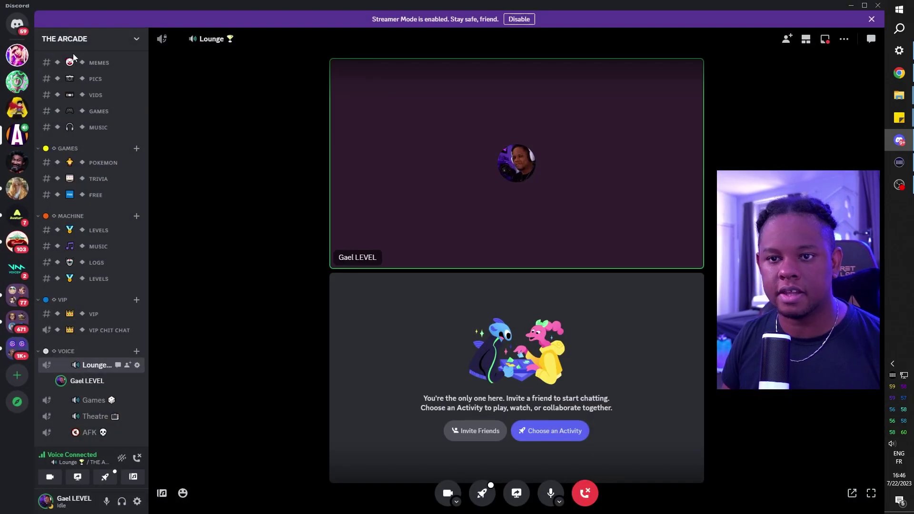
{"action": "left_click", "coordinate": [107, 38]}
{"action": "left_click", "coordinate": [73, 110]}
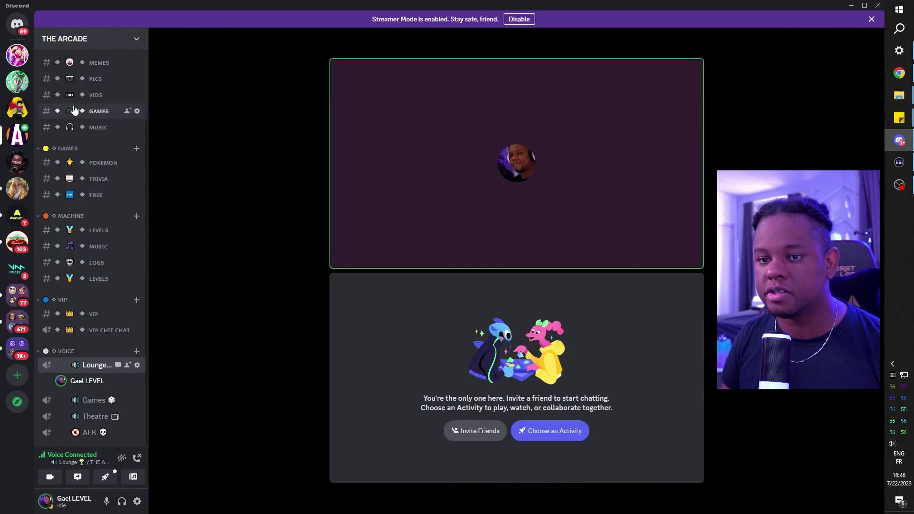
{"action": "left_click", "coordinate": [223, 121]}
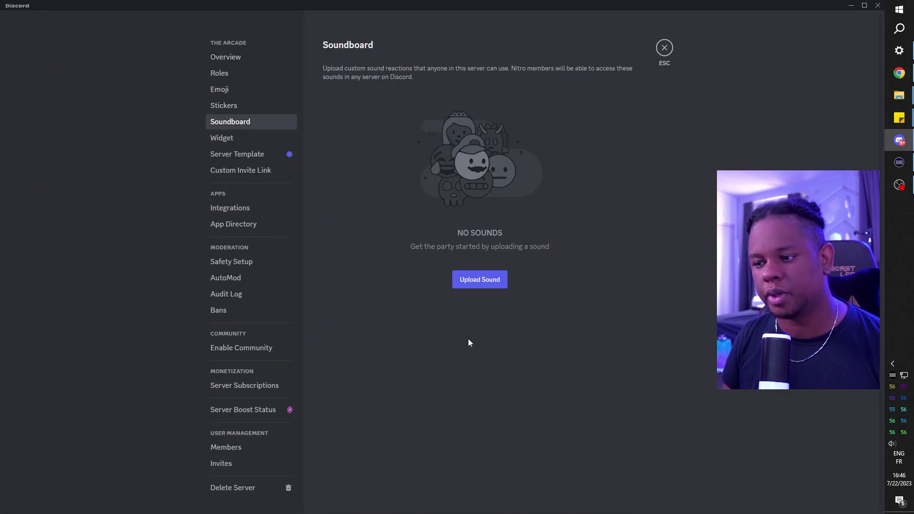
Step: Load the vine-boom sound effect file into a new server sound upload
{"action": "left_click", "coordinate": [470, 284]}
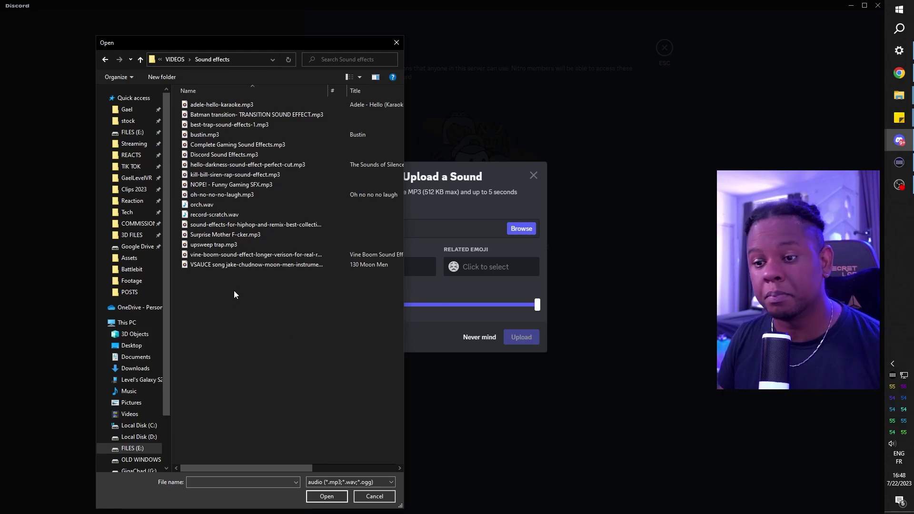
{"action": "left_click", "coordinate": [250, 256]}
{"action": "left_click", "coordinate": [317, 496]}
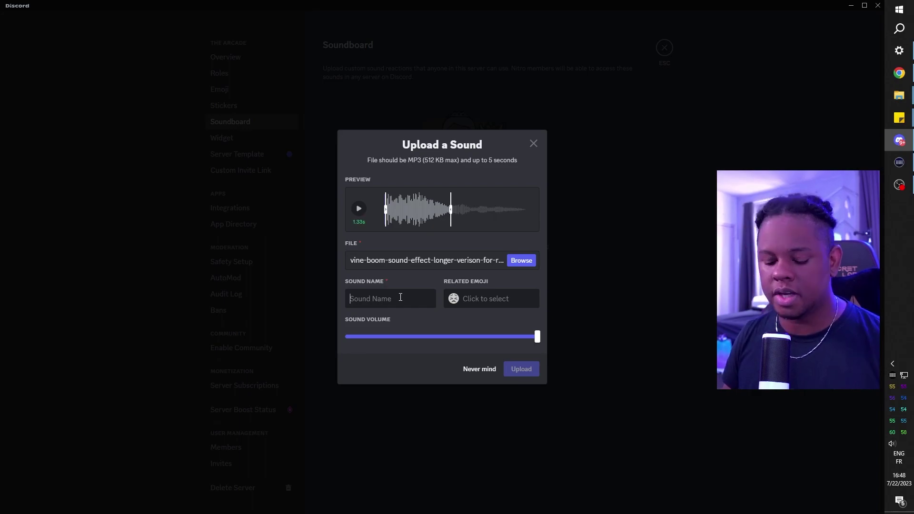
Step: Name the sound 'Vine Boom', set :sheesh17: as its related emoji, and upload it
{"action": "type", "text": "Vine Boom"}
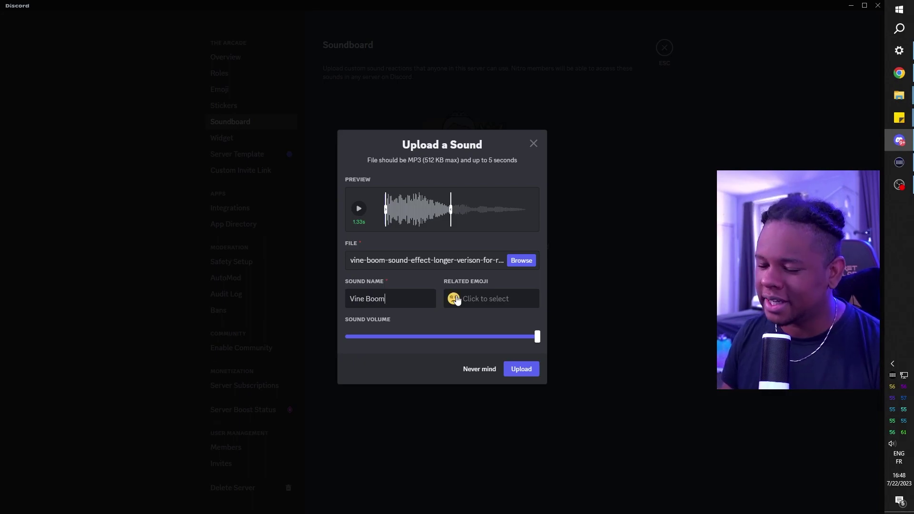
{"action": "left_click", "coordinate": [457, 300]}
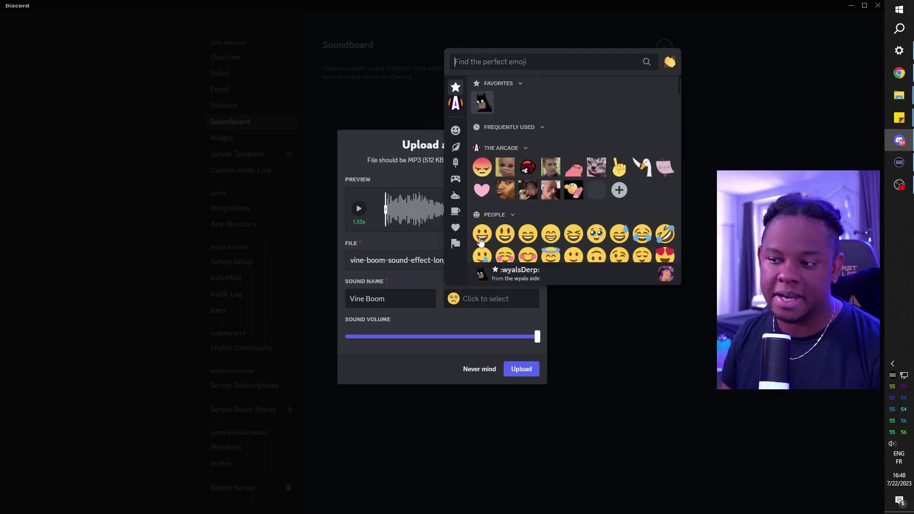
{"action": "scroll", "coordinate": [489, 185], "scroll_direction": "down", "scroll_amount": 3}
{"action": "scroll", "coordinate": [482, 209], "scroll_direction": "up", "scroll_amount": 2}
{"action": "left_click", "coordinate": [482, 209]}
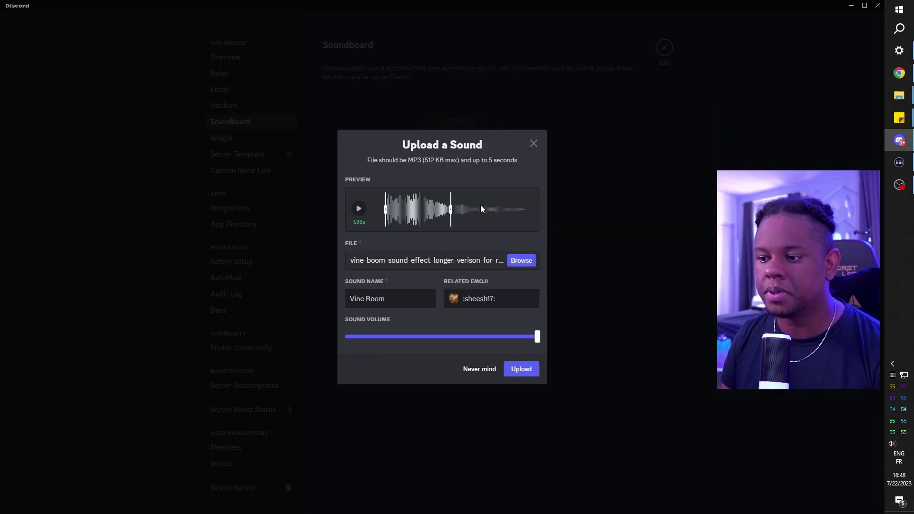
{"action": "left_click", "coordinate": [520, 376]}
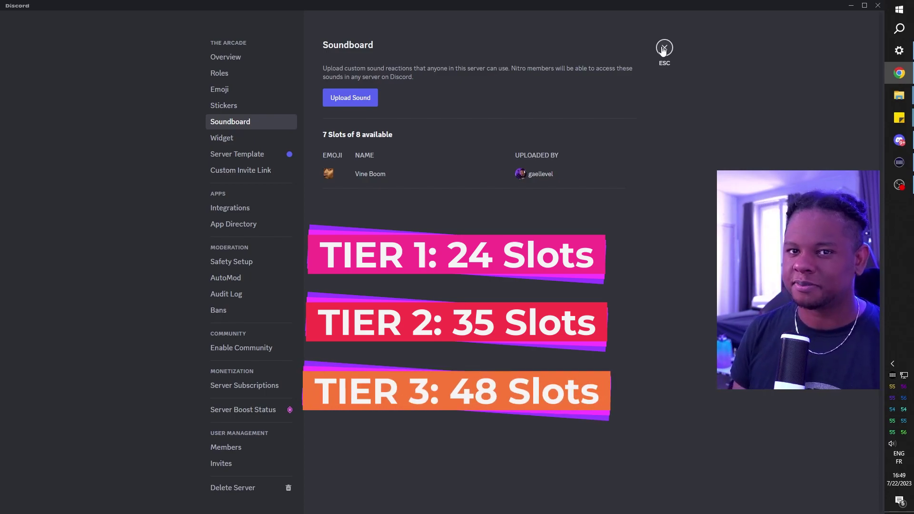
Step: Raise the Discord soundboard volume in the voice channel from 9% to 16%
{"action": "left_click", "coordinate": [664, 48]}
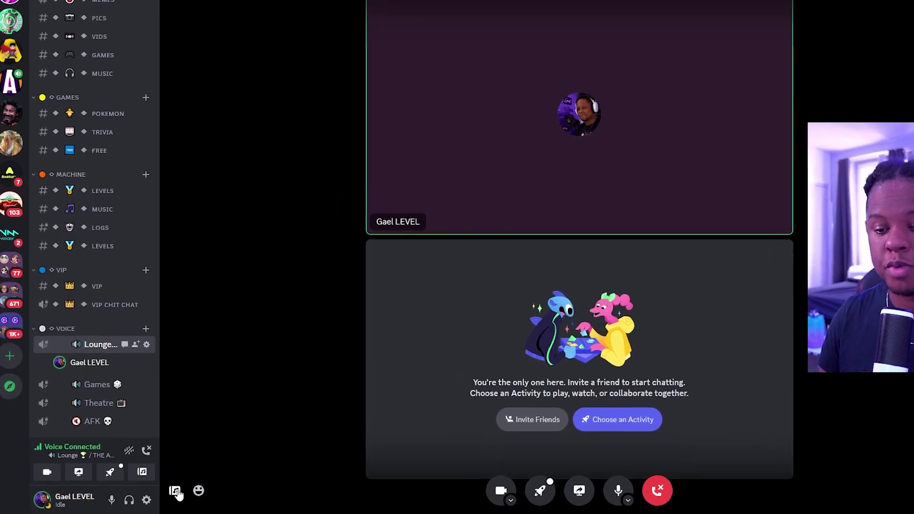
{"action": "left_click", "coordinate": [175, 491]}
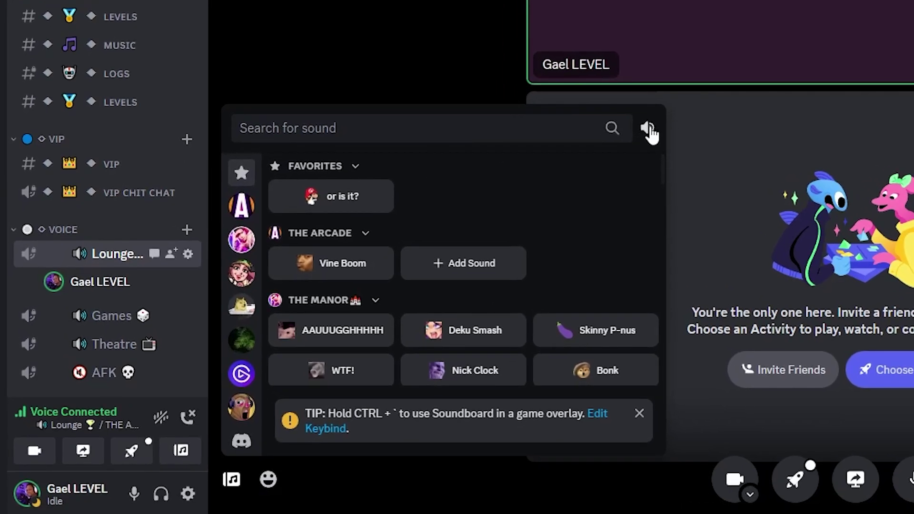
{"action": "left_click", "coordinate": [648, 133]}
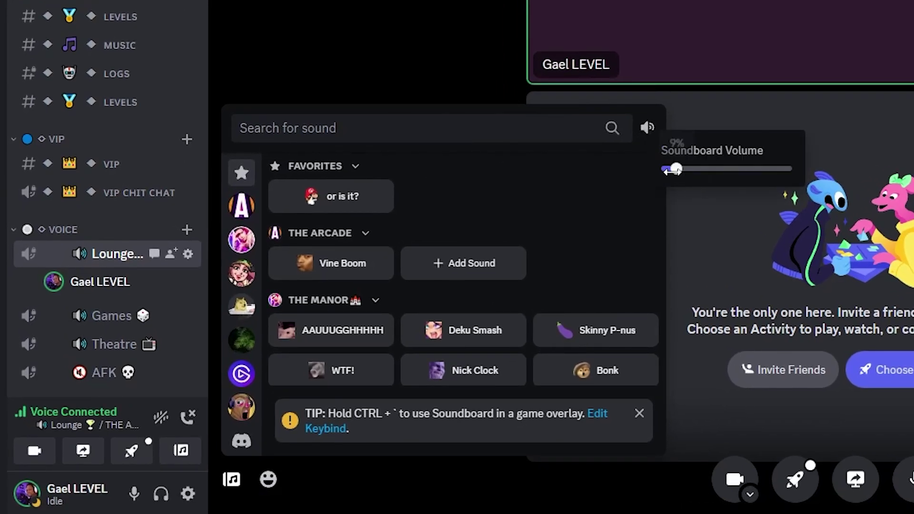
{"action": "left_click_drag", "start_coordinate": [672, 170], "coordinate": [683, 170]}
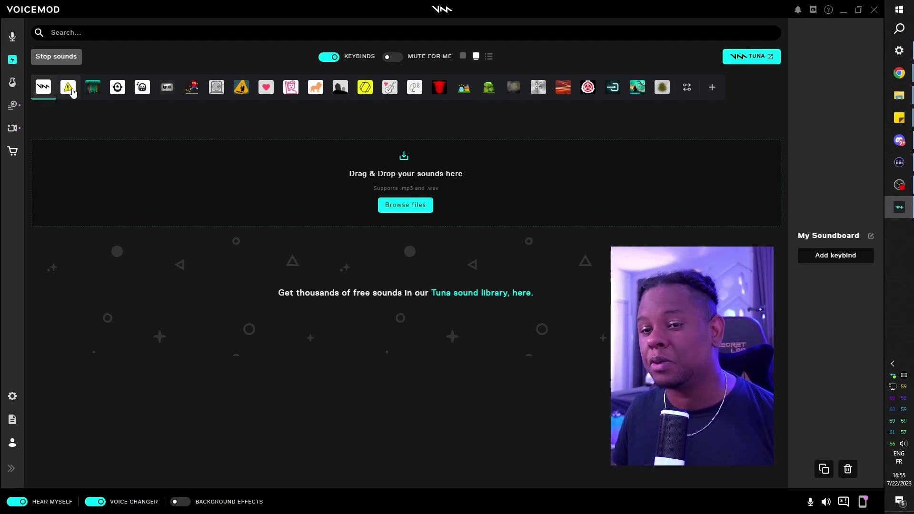
Step: Browse Voicemod's Prankster, EDM, Voicebox Backgrounds and Voicebox Music sound categories
{"action": "left_click", "coordinate": [71, 91]}
{"action": "left_click", "coordinate": [93, 88]}
{"action": "left_click", "coordinate": [117, 88]}
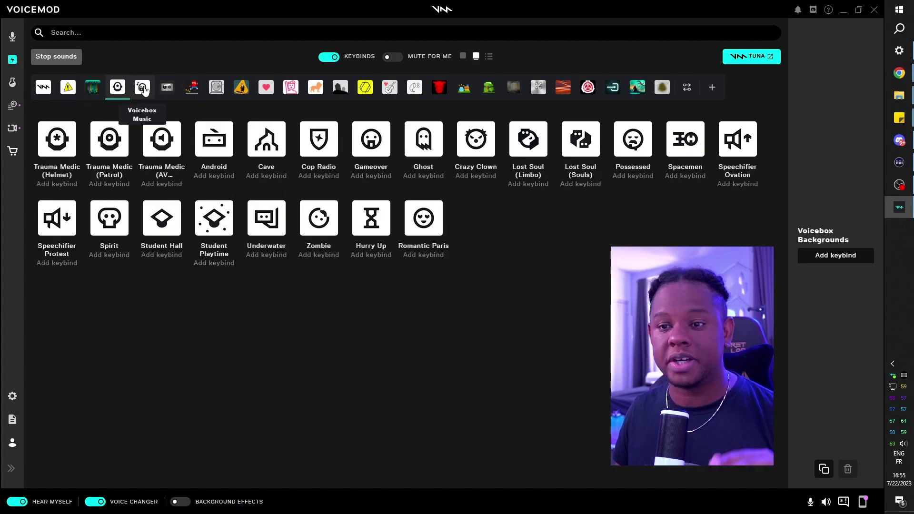
{"action": "left_click", "coordinate": [143, 89]}
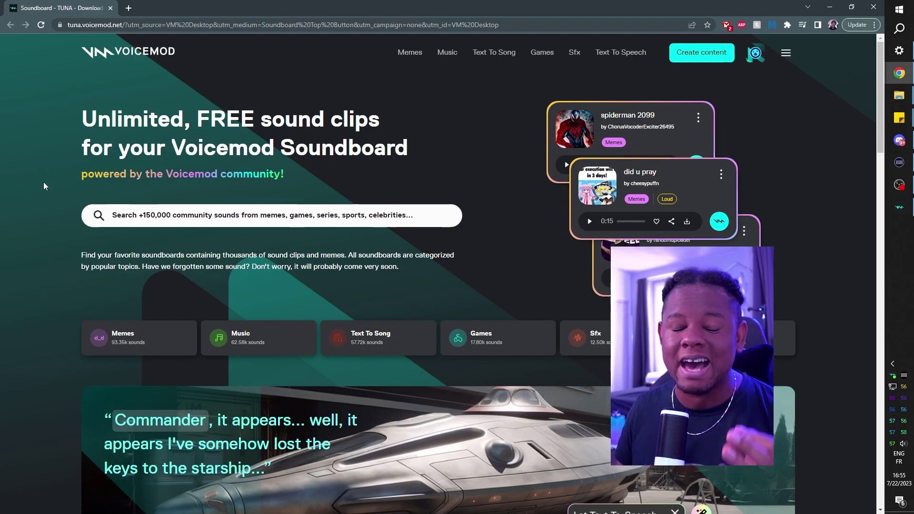
{"action": "scroll", "coordinate": [44, 186], "scroll_direction": "down", "scroll_amount": 2}
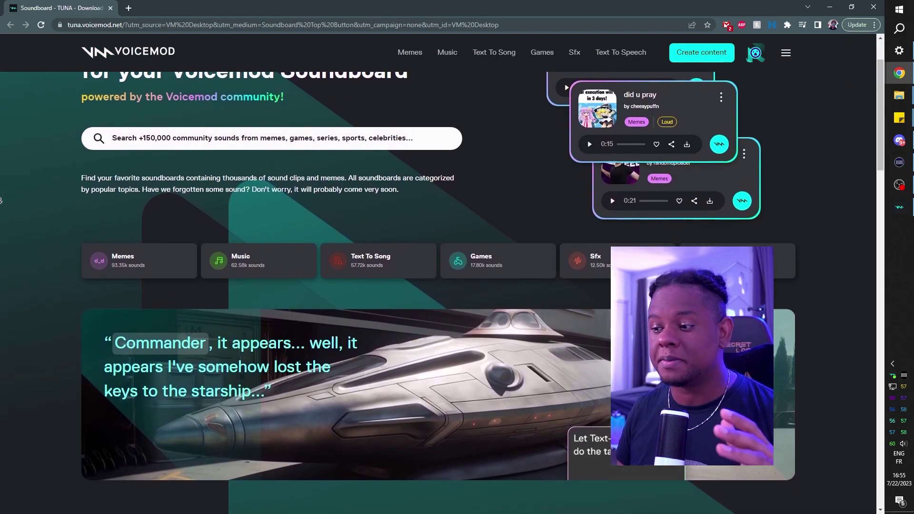
{"action": "scroll", "coordinate": [1, 200], "scroll_direction": "down", "scroll_amount": 2}
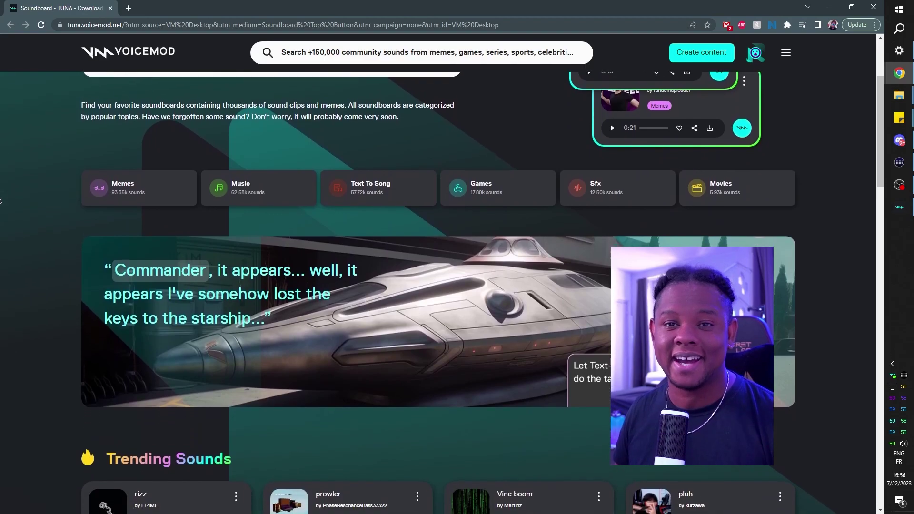
{"action": "scroll", "coordinate": [1, 200], "scroll_direction": "down", "scroll_amount": 5}
Step: Flip through Voicemod's Vikings, Love Sounds, Inferno and Everyday Spaces sets, ending on Worldwide Places
{"action": "left_click", "coordinate": [899, 207]}
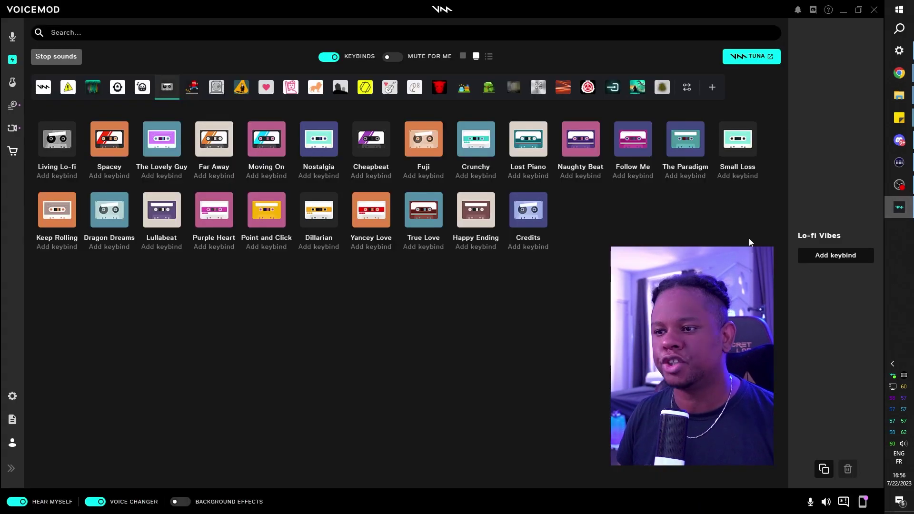
{"action": "left_click", "coordinate": [44, 87]}
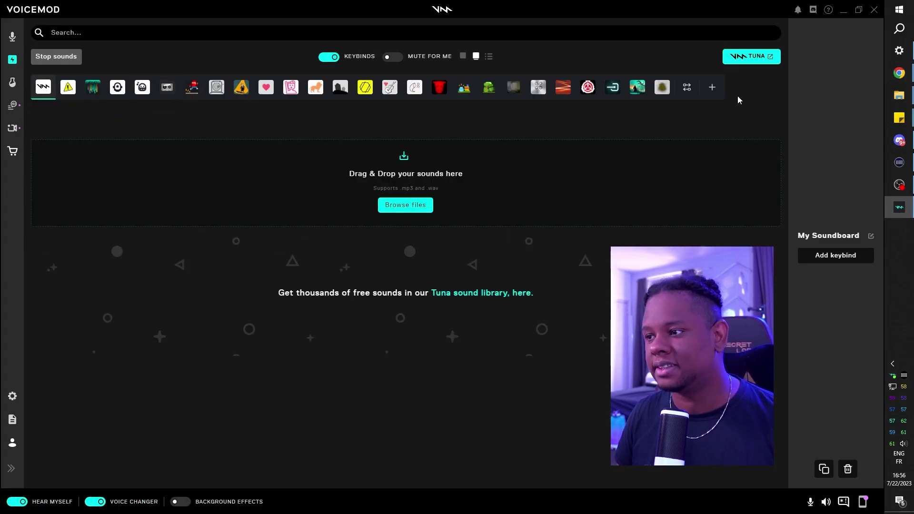
{"action": "left_click", "coordinate": [415, 88]}
{"action": "left_click", "coordinate": [389, 90]}
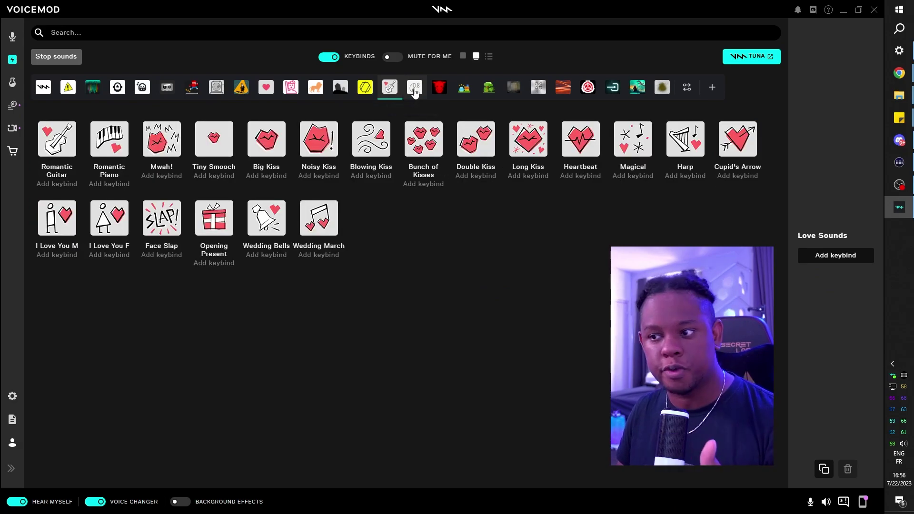
{"action": "left_click", "coordinate": [414, 89]}
{"action": "left_click", "coordinate": [439, 88]}
{"action": "left_click", "coordinate": [414, 88]}
{"action": "left_click", "coordinate": [439, 88]}
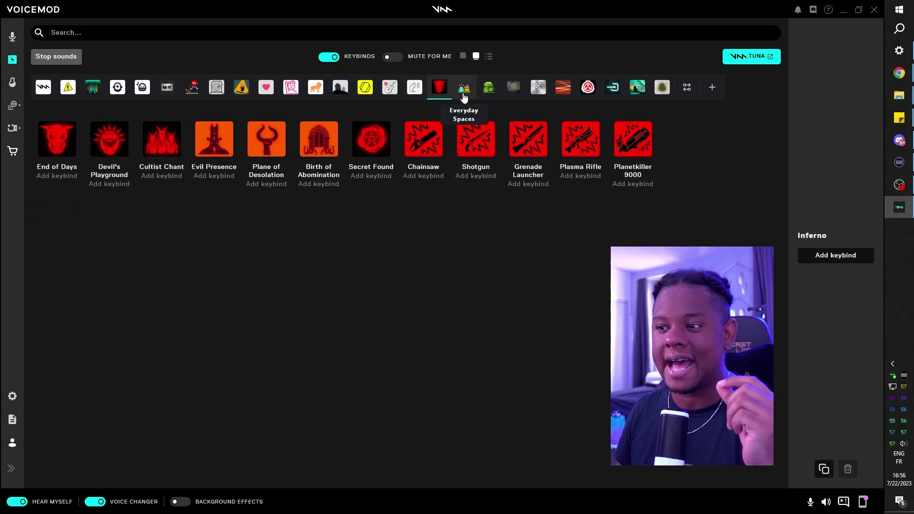
{"action": "left_click", "coordinate": [467, 94]}
{"action": "left_click", "coordinate": [490, 93]}
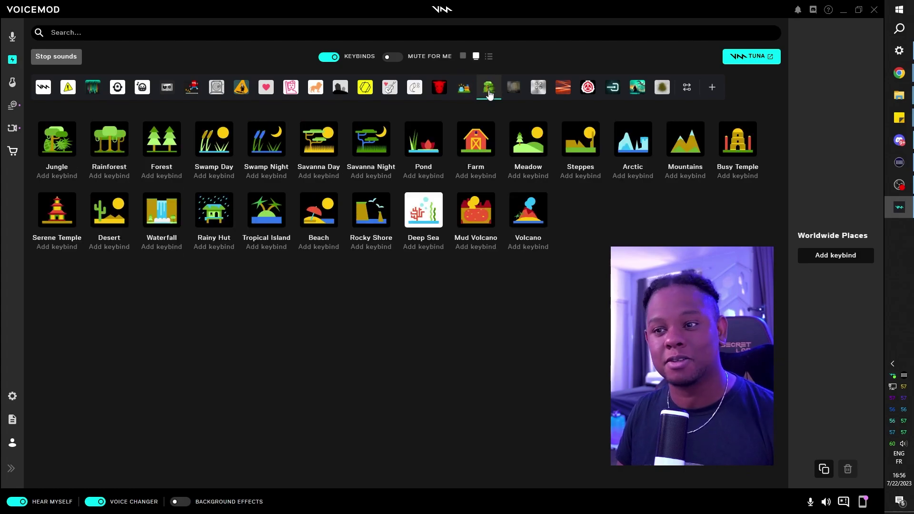